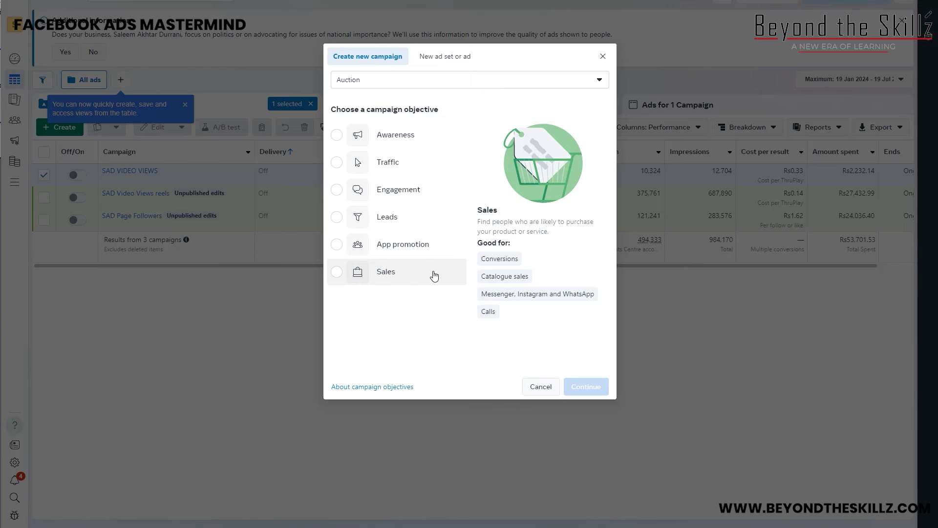
- Create a new auction campaign with the Sales objective, using the manual sales campaign setup
left_click(434, 276)
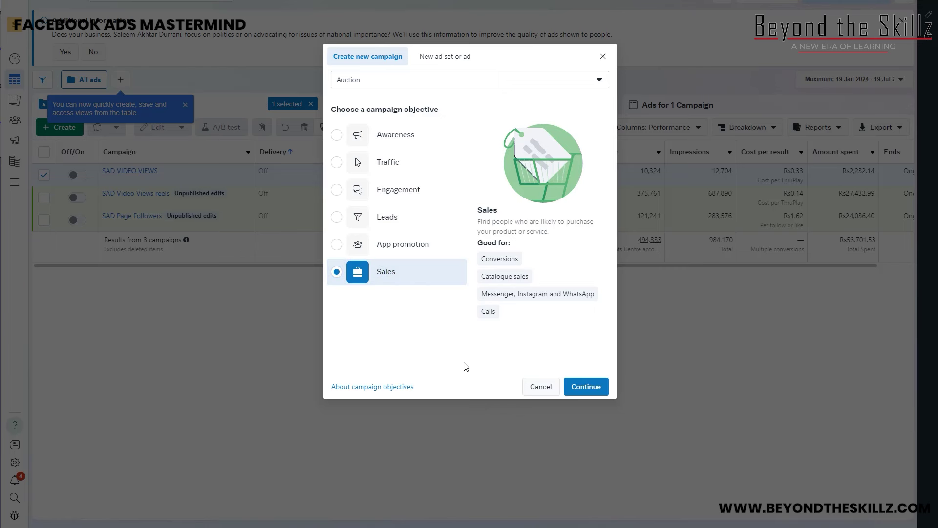
left_click(586, 387)
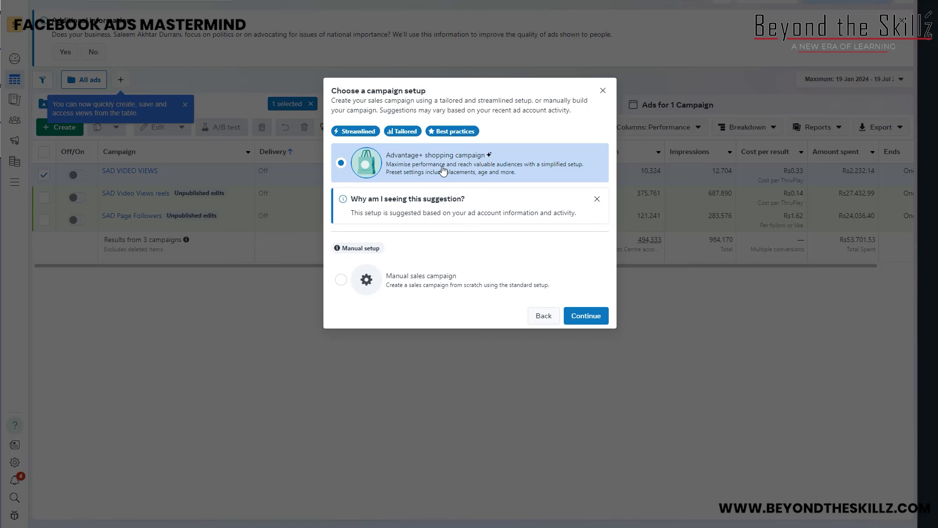
left_click(454, 288)
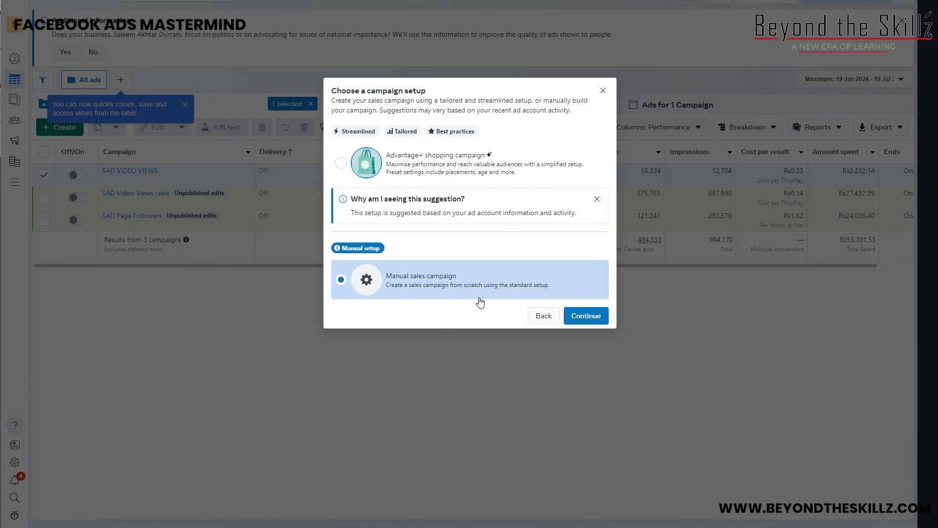
left_click(586, 316)
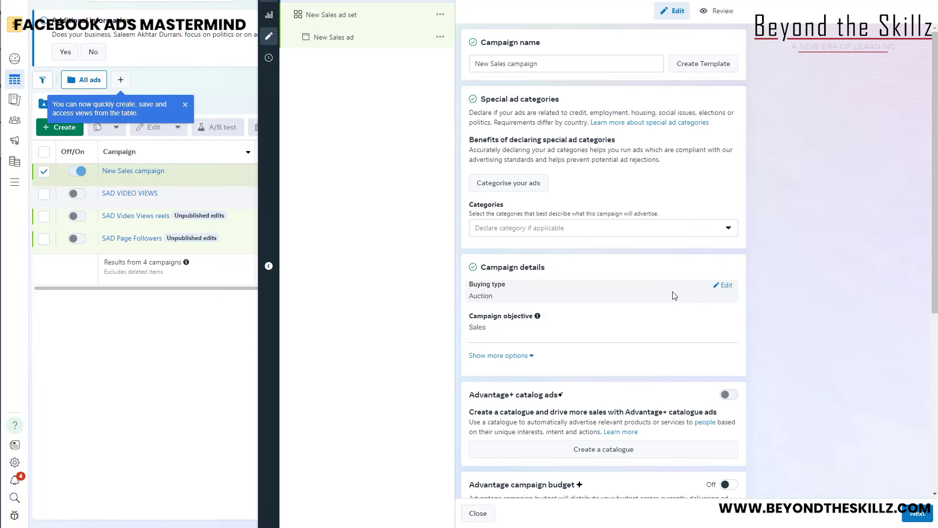
- Review the campaign-level settings, keep the name New Sales campaign, and proceed to the ad set
scroll(674, 295, "down", 3)
scroll(670, 293, "up", 3)
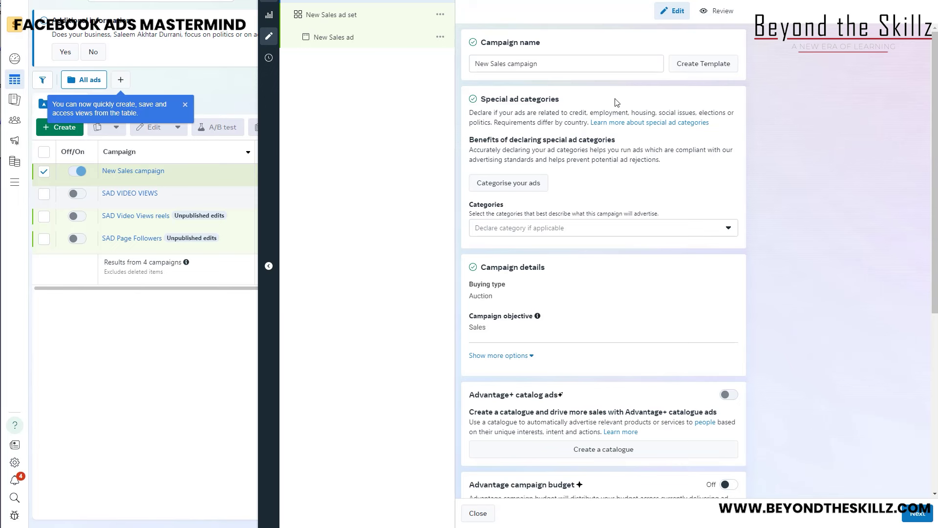
left_click_drag(537, 63, 457, 64)
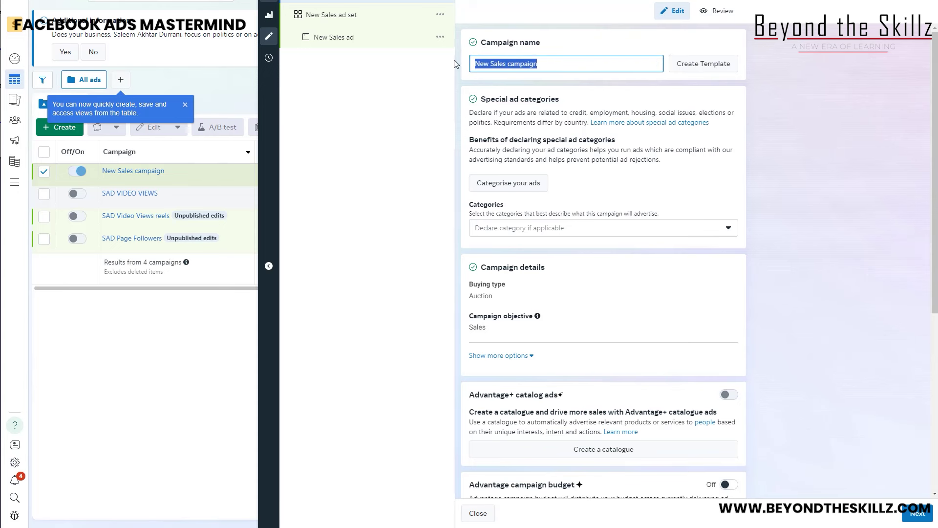
scroll(683, 313, "down", 2)
scroll(683, 313, "down", 4)
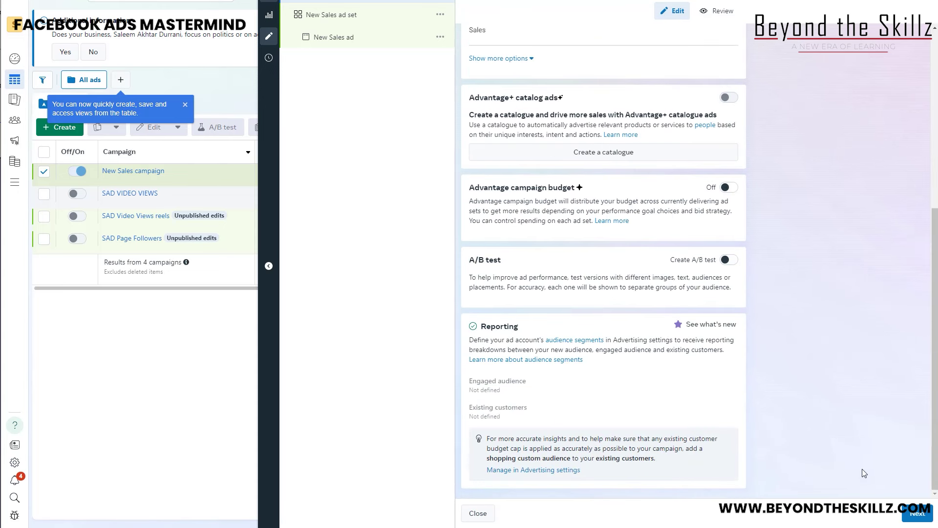
left_click(919, 515)
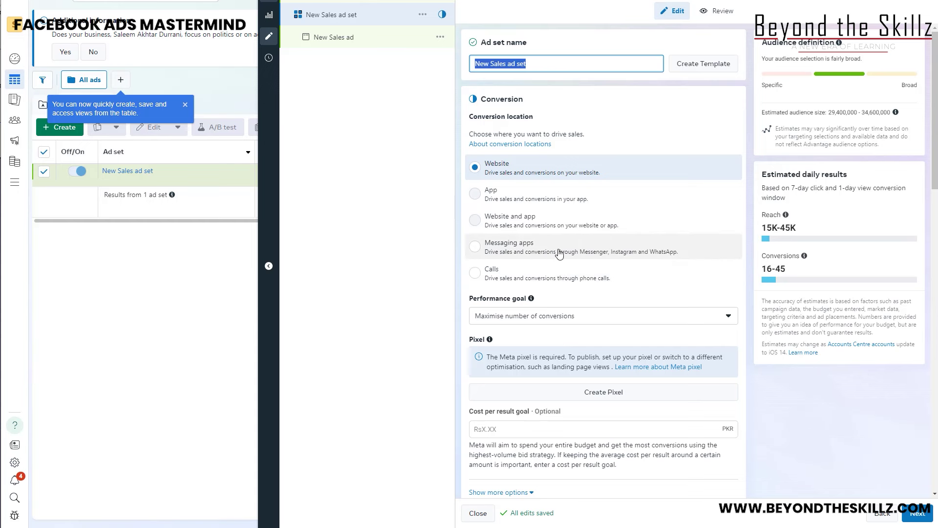
- Set the ad set's daily budget to Rs500 and check its audience and placement sections
scroll(649, 342, "down", 8)
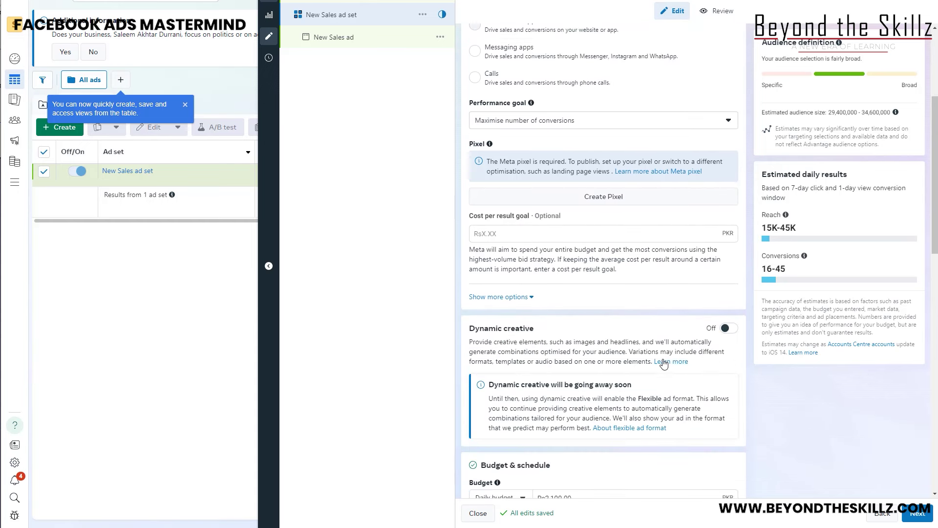
scroll(636, 345, "down", 3)
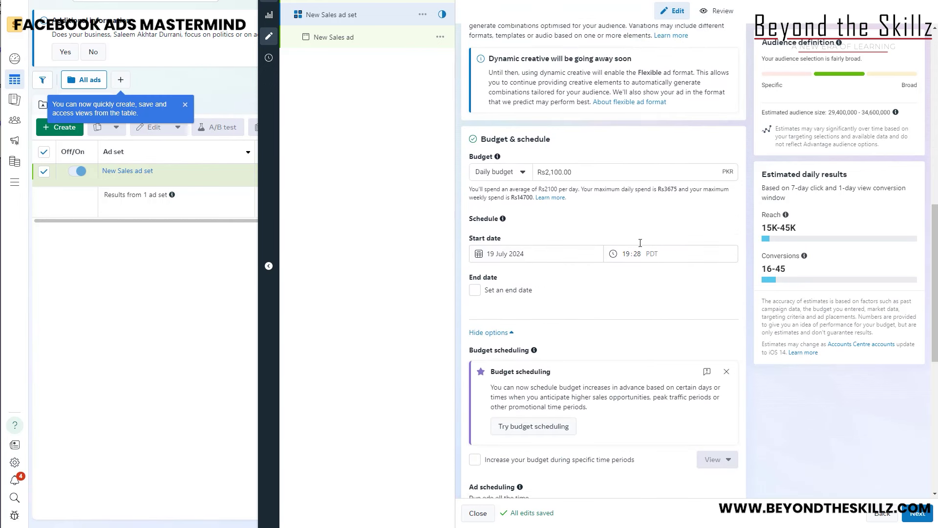
left_click(604, 170)
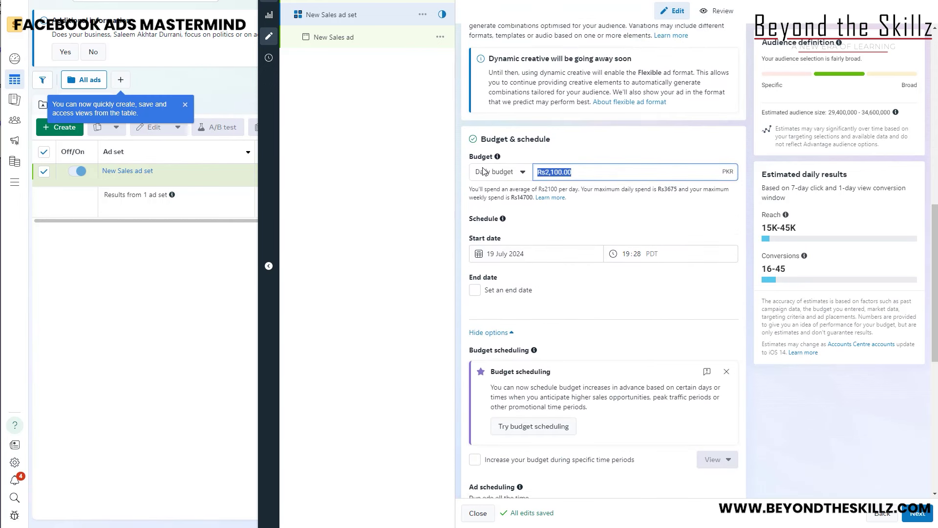
type("500")
left_click(627, 222)
scroll(627, 223, "down", 8)
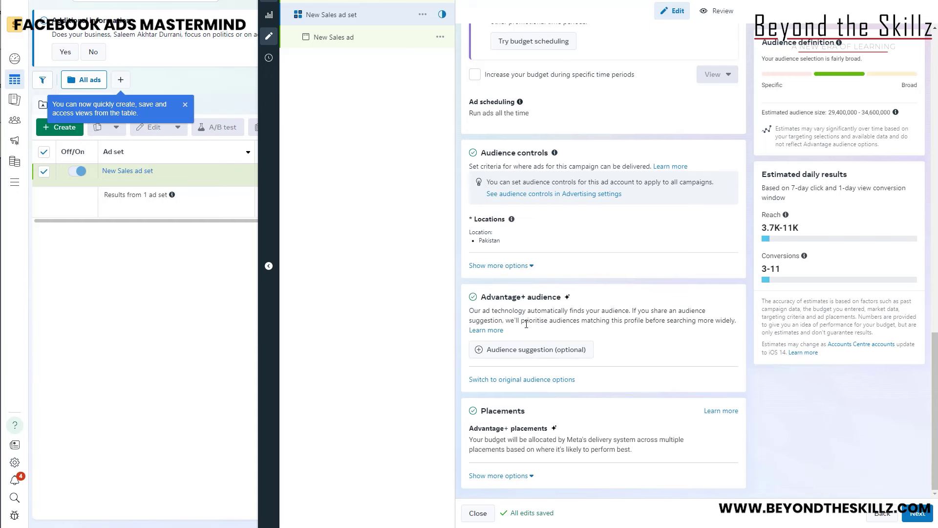
scroll(527, 324, "up", 1)
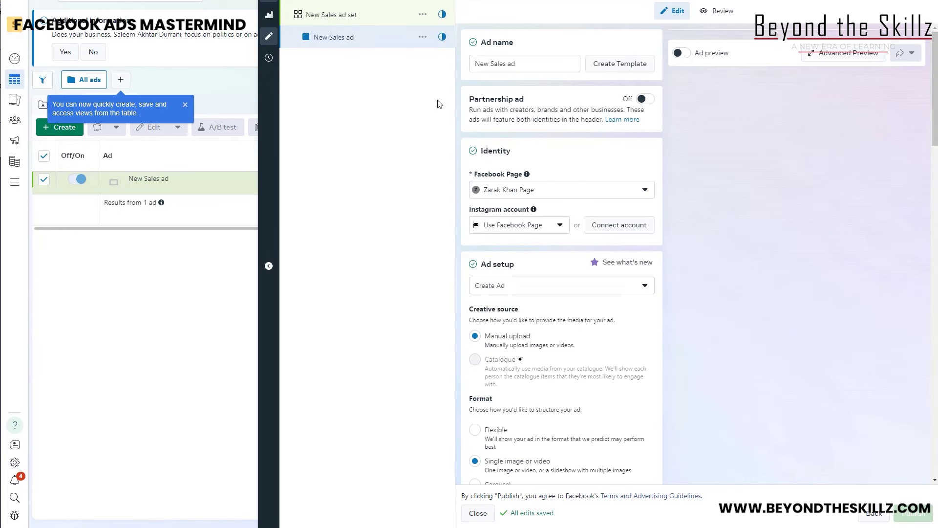
- Examine the new sales ad's setup, ad sources, creative, call-to-action and destination options
scroll(566, 289, "down", 15)
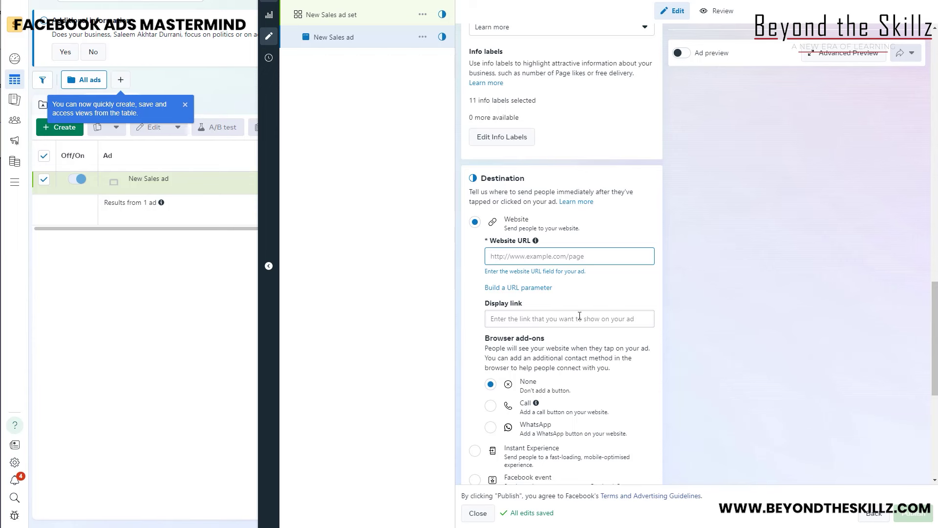
scroll(581, 318, "up", 5)
scroll(582, 318, "up", 10)
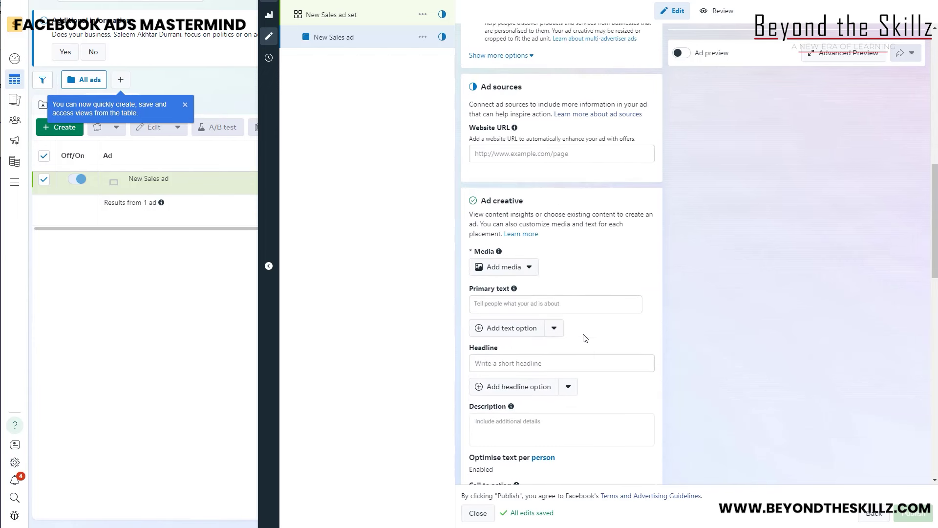
scroll(611, 382, "up", 3)
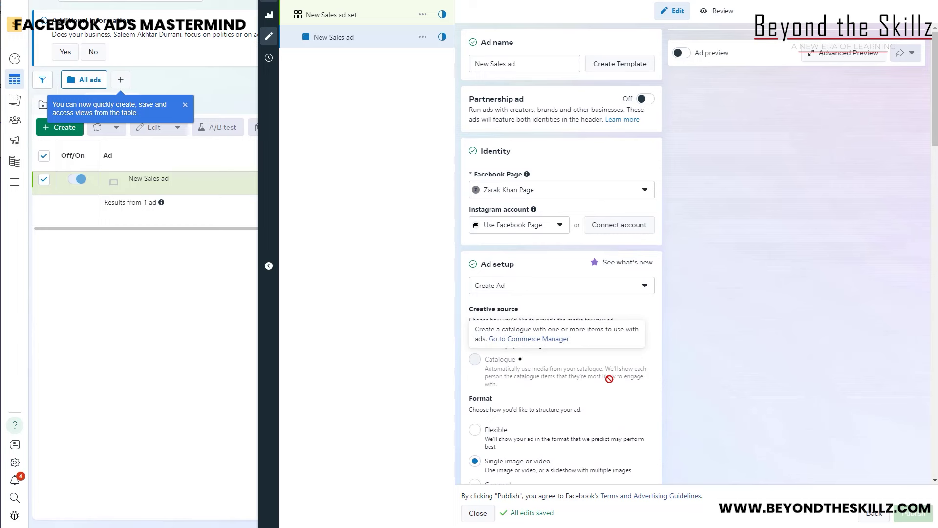
scroll(610, 379, "down", 8)
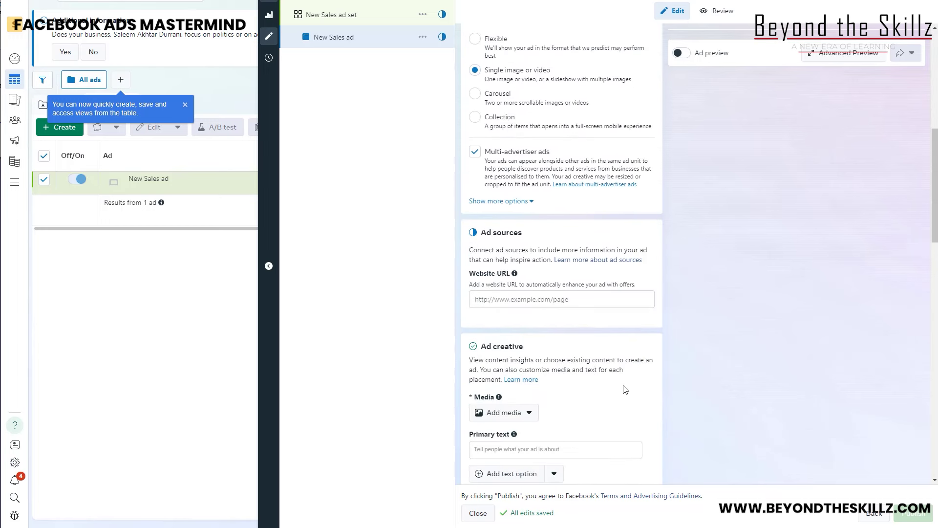
scroll(541, 384, "down", 2)
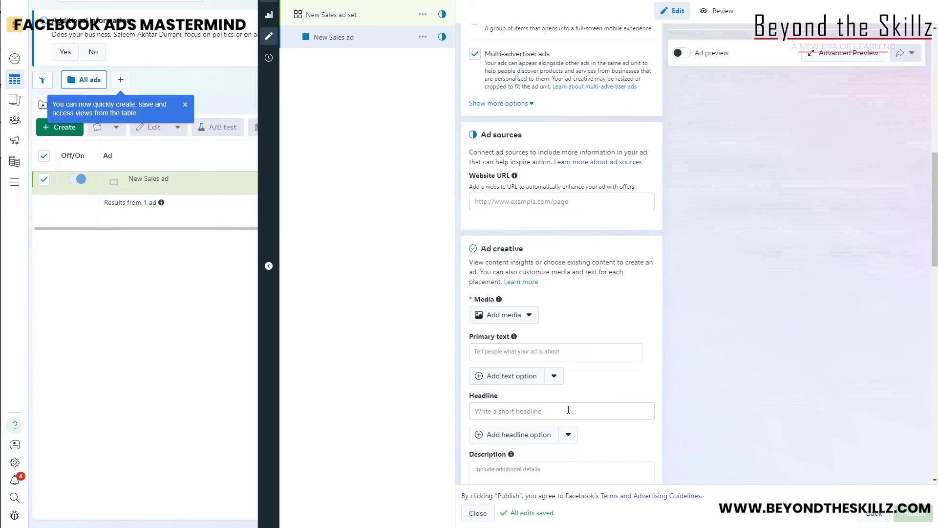
scroll(564, 420, "down", 3)
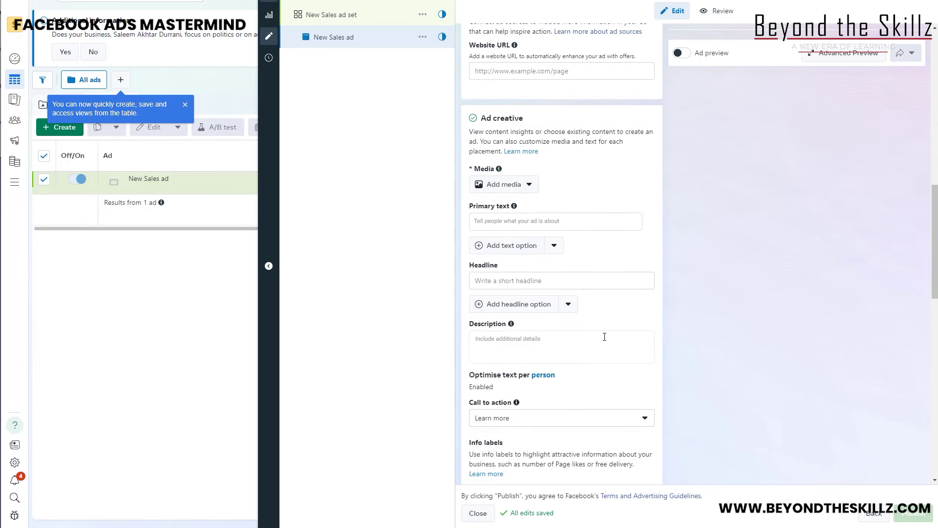
scroll(604, 337, "down", 1)
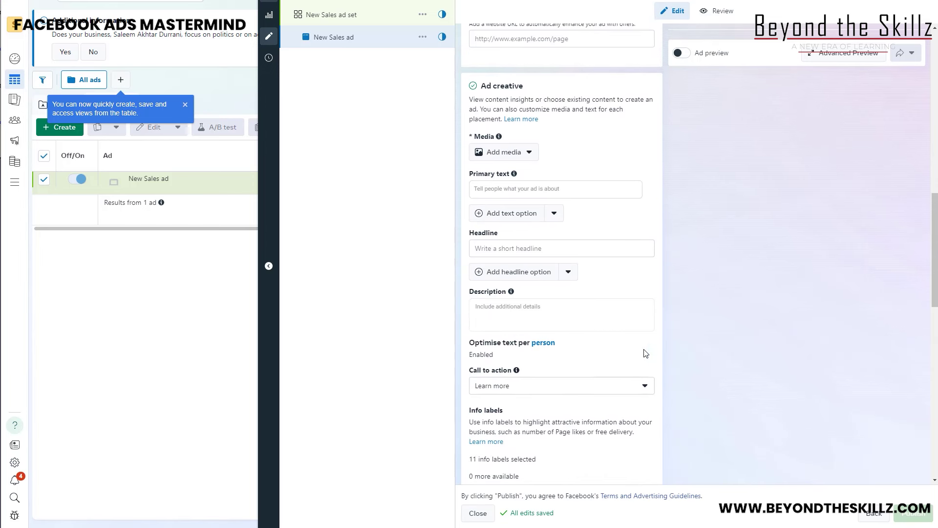
- Return to New Sales ad set and open the optional audience suggestion fields under Advantage+ audience
left_click(371, 18)
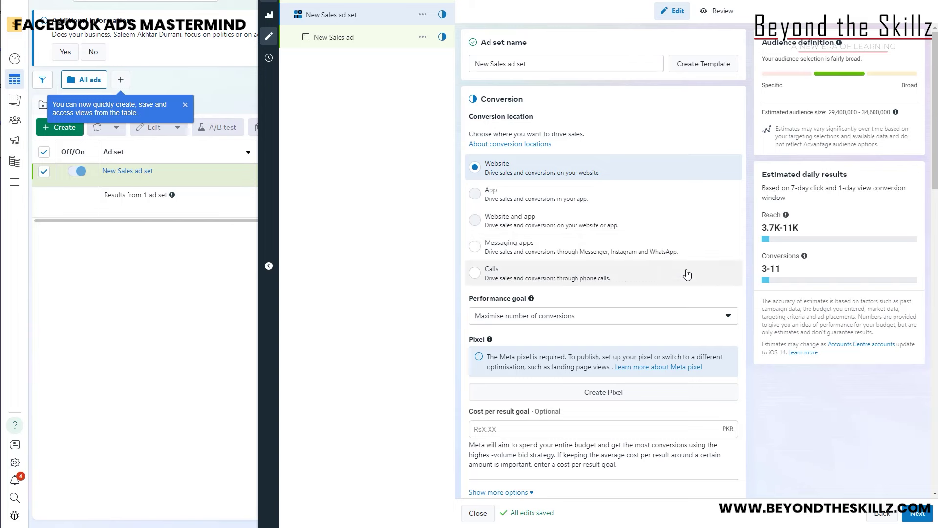
scroll(656, 277, "down", 9)
scroll(658, 313, "down", 9)
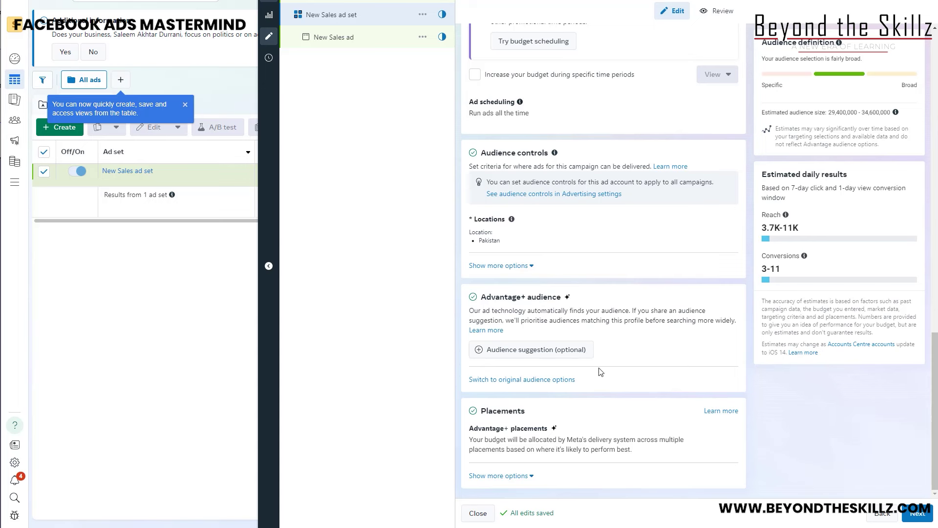
left_click(533, 350)
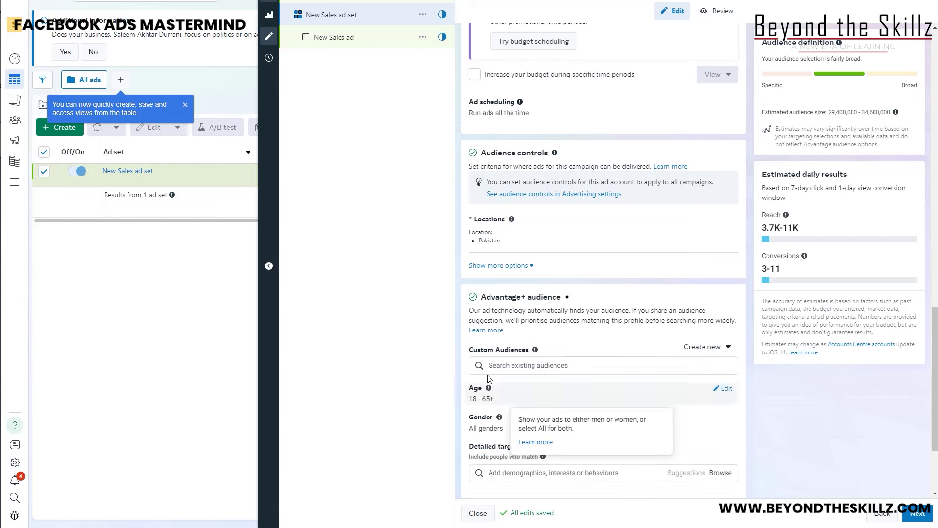
scroll(491, 342, "down", 2)
scroll(491, 327, "down", 1)
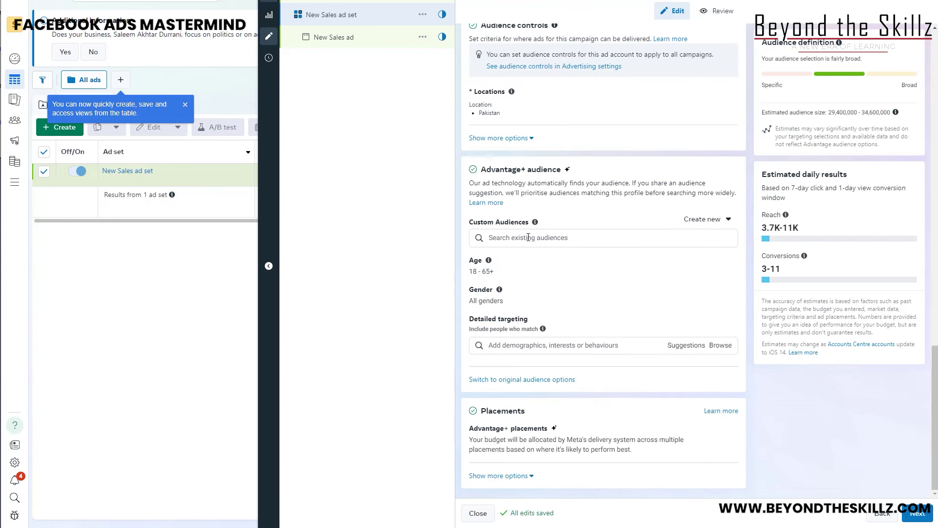
mouse_move(472, 264)
- Add the interests Clothing (clothing), Shirt (clothing) and Trousers (clothing) to the ad set's detailed targeting
left_click(553, 346)
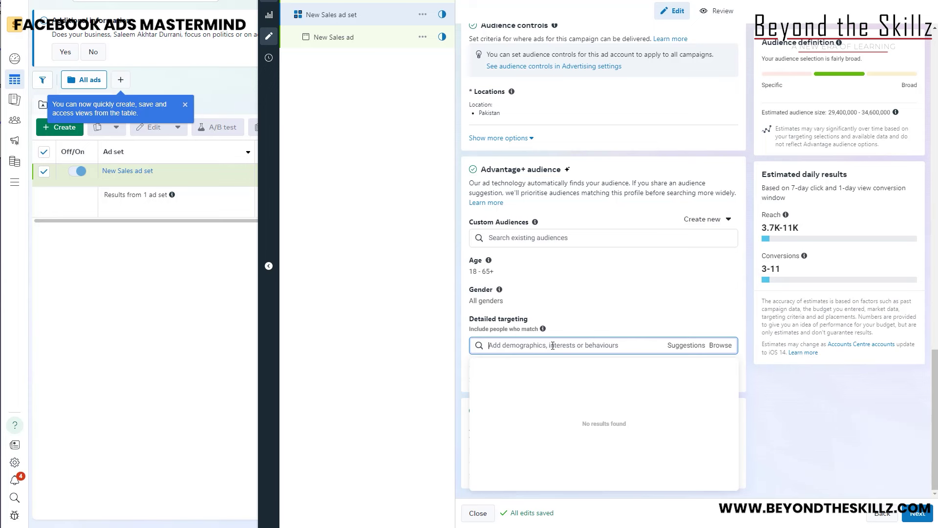
type("clothing")
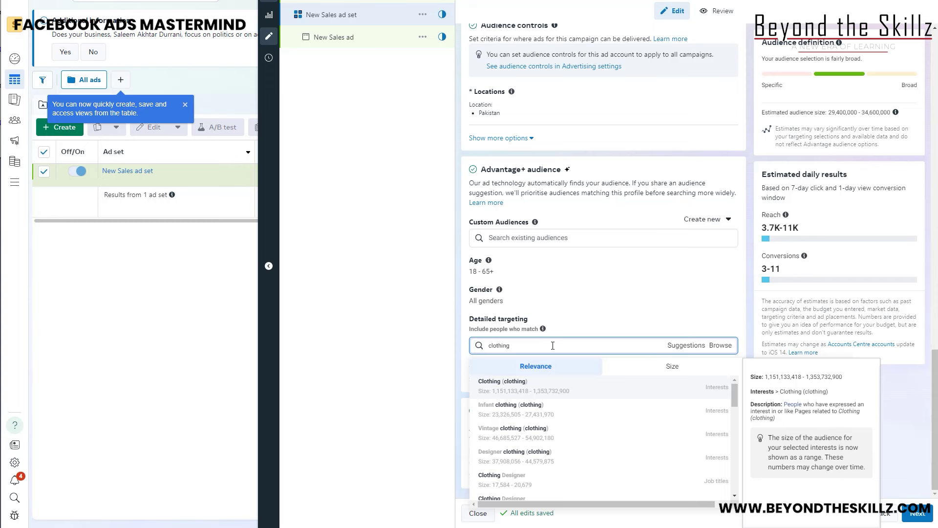
left_click(559, 390)
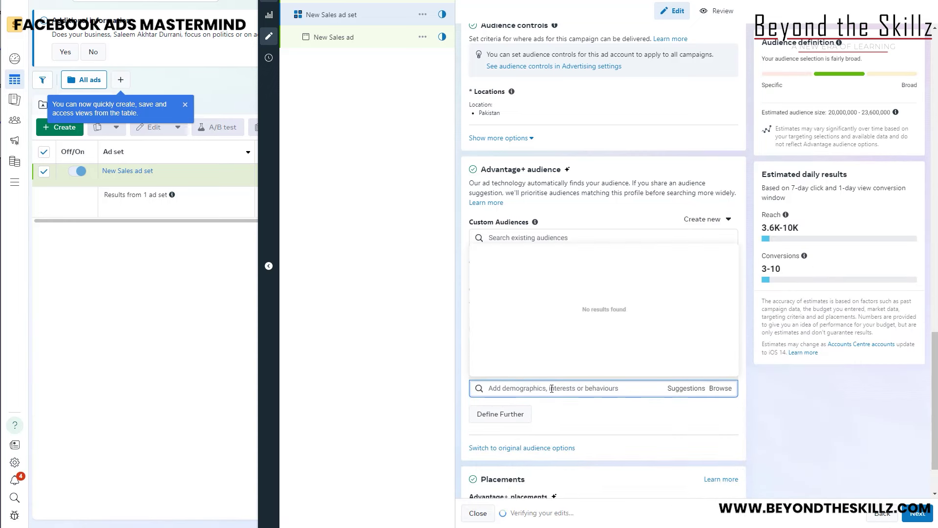
type("shirt")
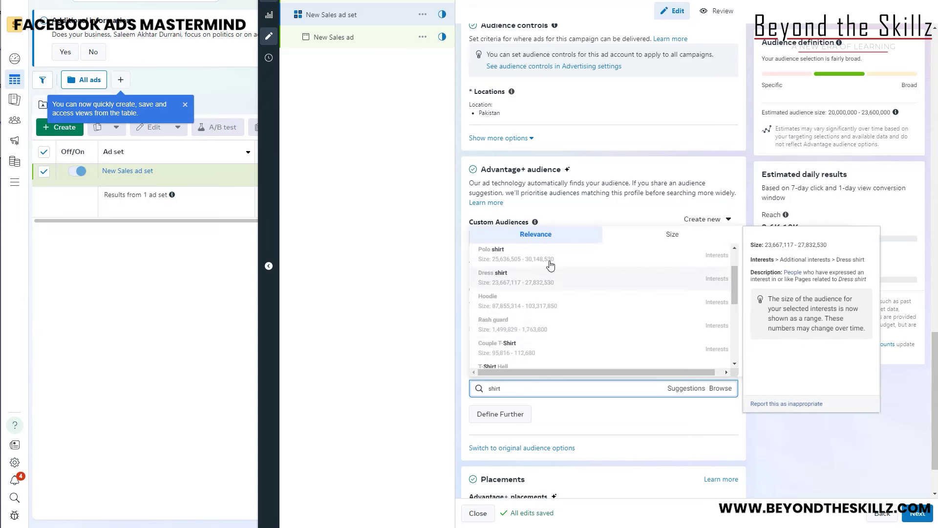
left_click(550, 259)
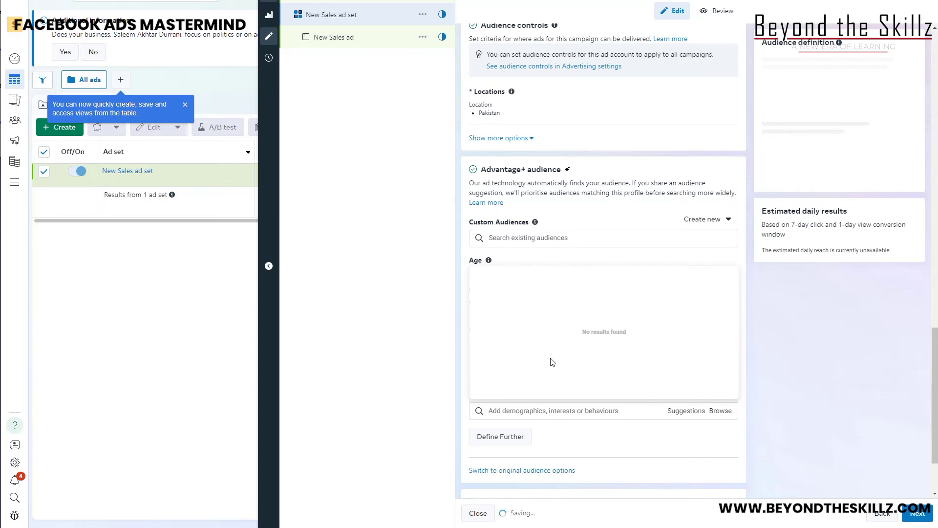
type("pant")
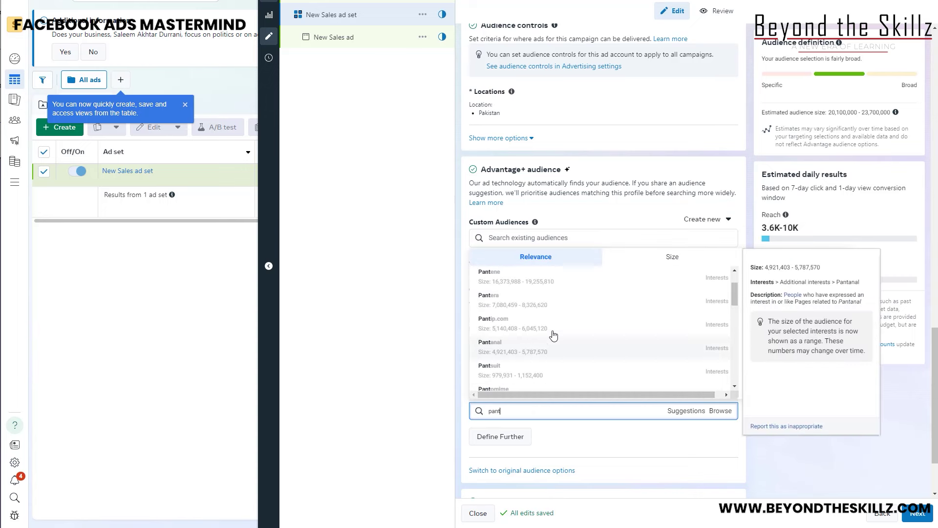
type("s")
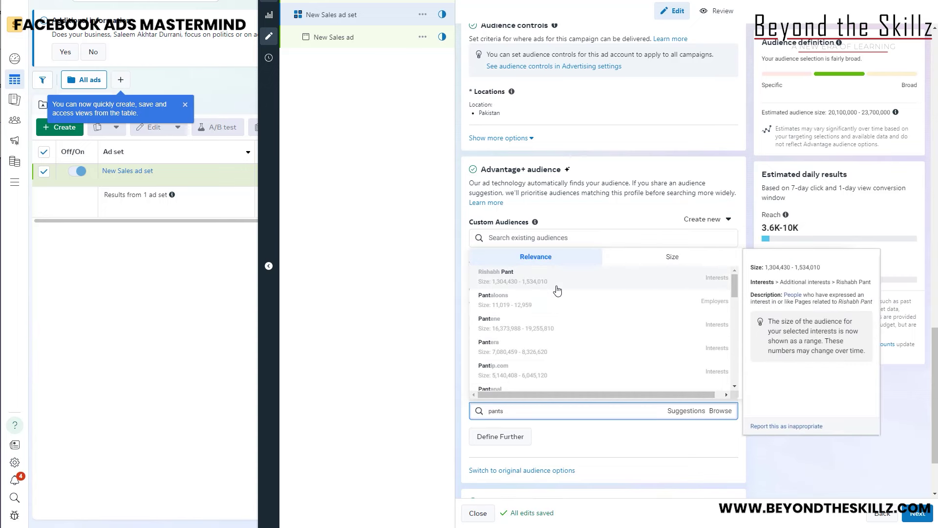
left_click(539, 276)
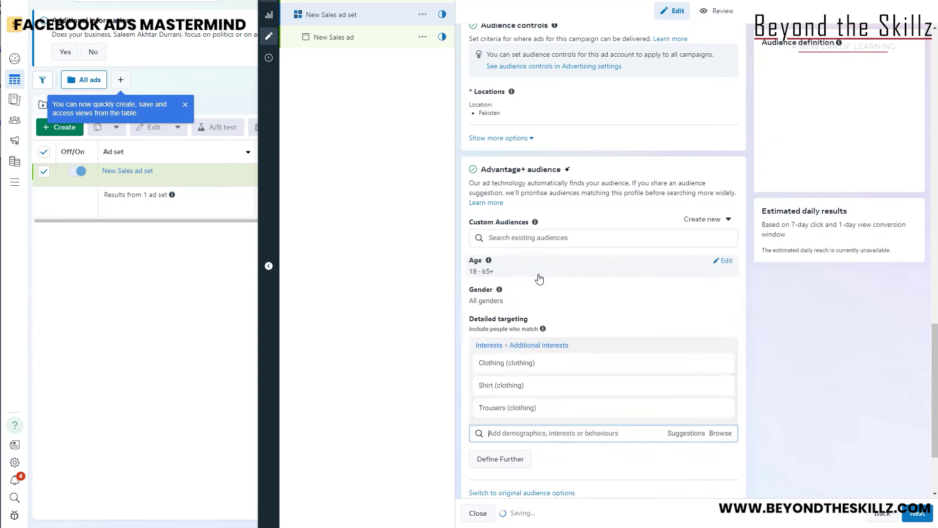
left_click(800, 424)
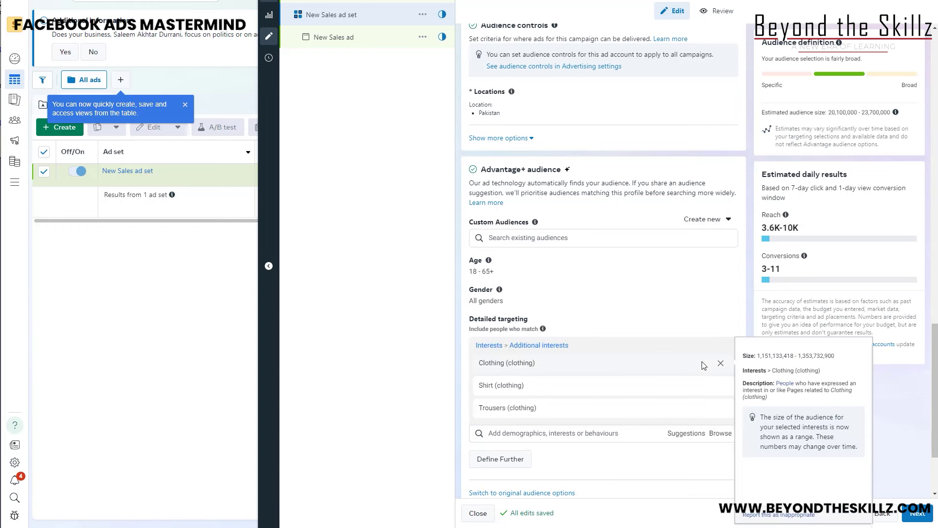
- Keep the Advantage+ placements, proceed to the ad level, and go to the Ad creative section
scroll(638, 348, "down", 2)
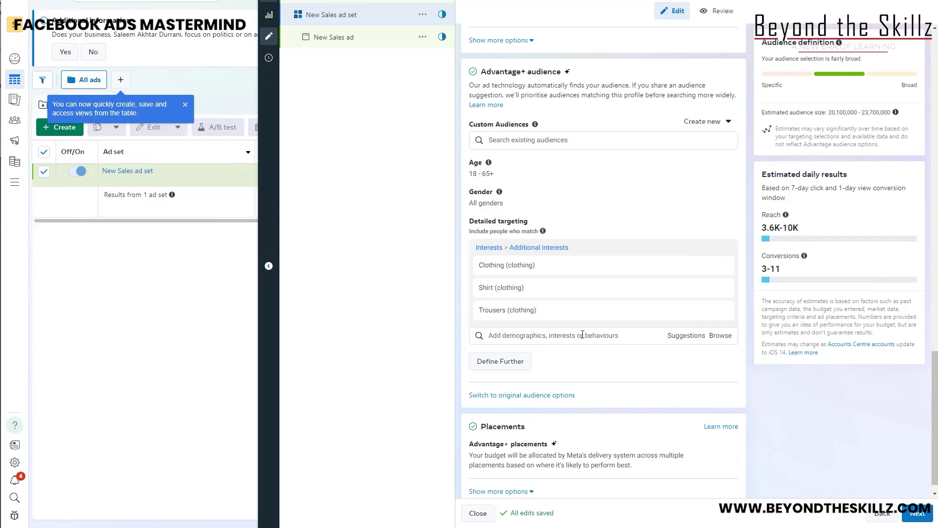
scroll(614, 384, "down", 1)
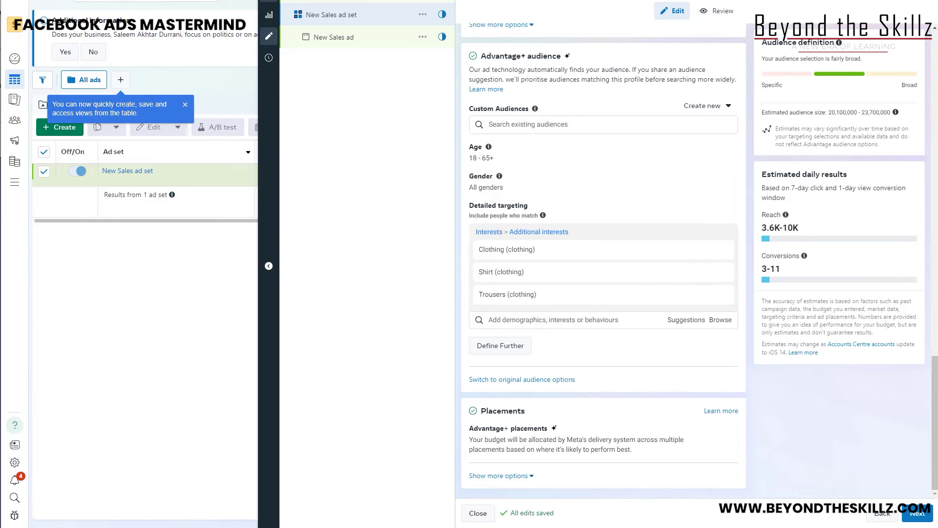
left_click(918, 513)
scroll(555, 237, "down", 2)
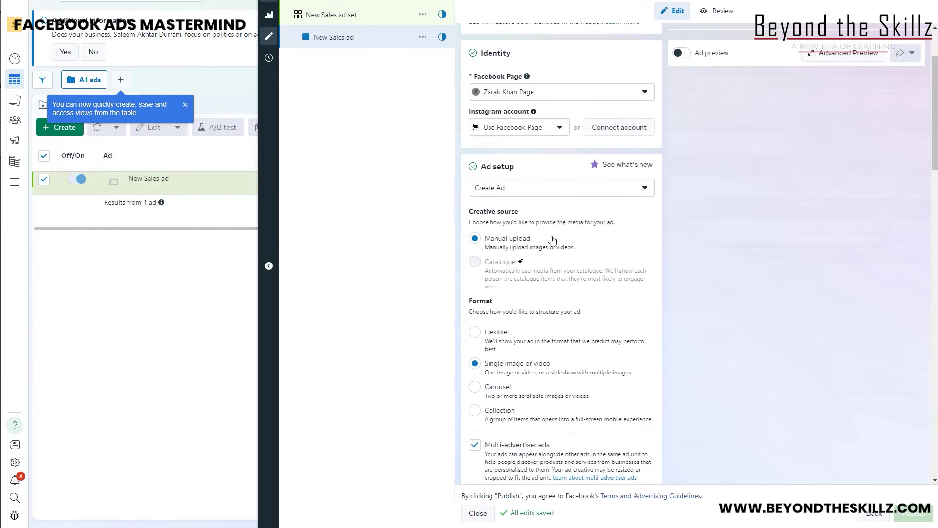
scroll(517, 264, "down", 3)
scroll(517, 264, "down", 5)
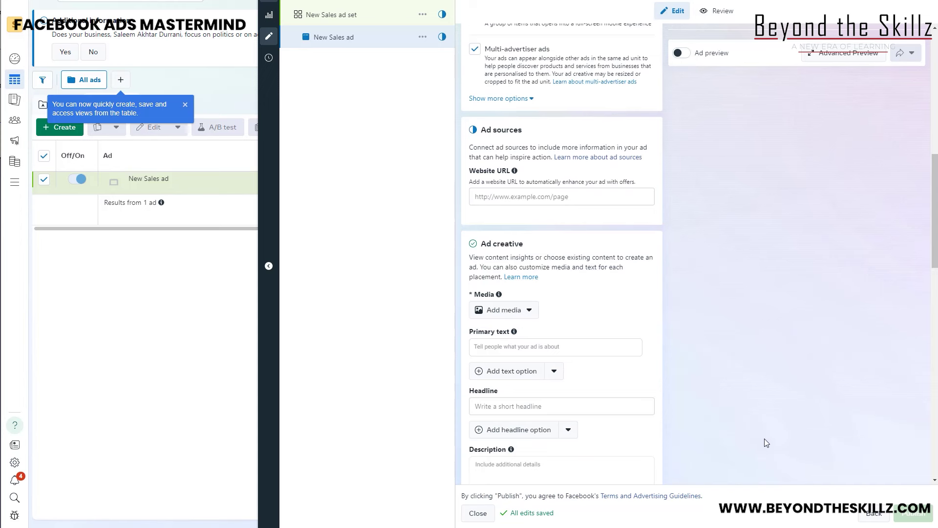